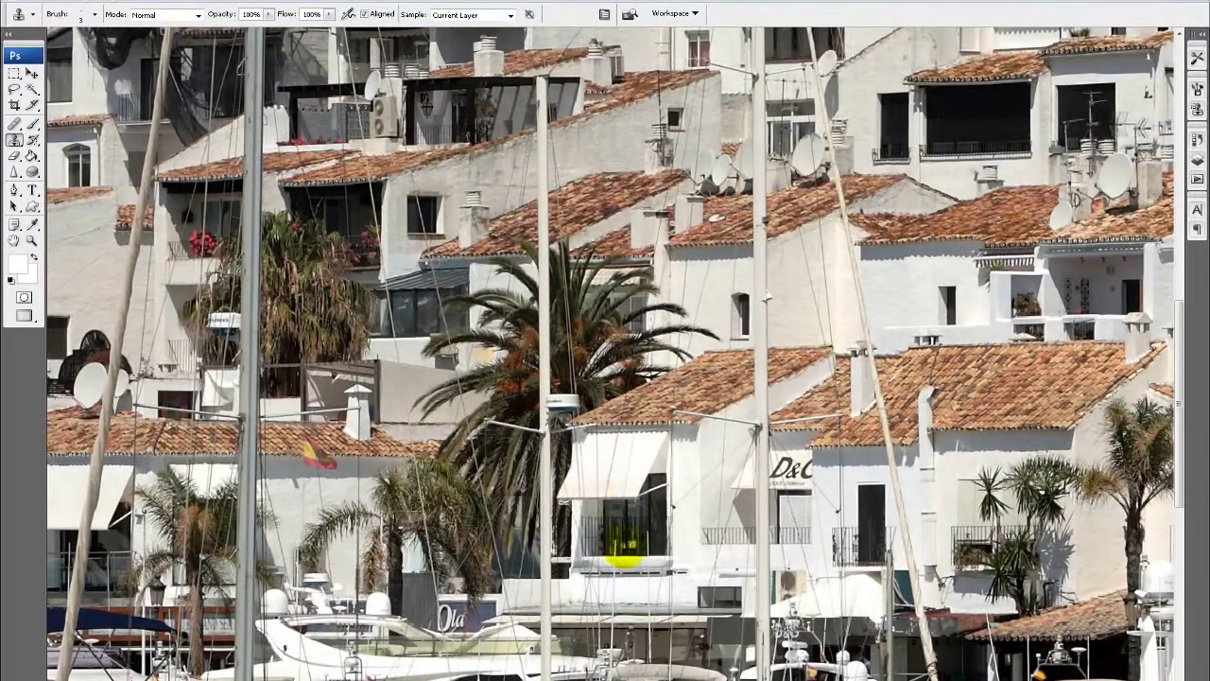
# Clone the sign's cream background over parts of the letter D in the D&C sign on the white building.
pyautogui.scroll(-1, 626, 550)
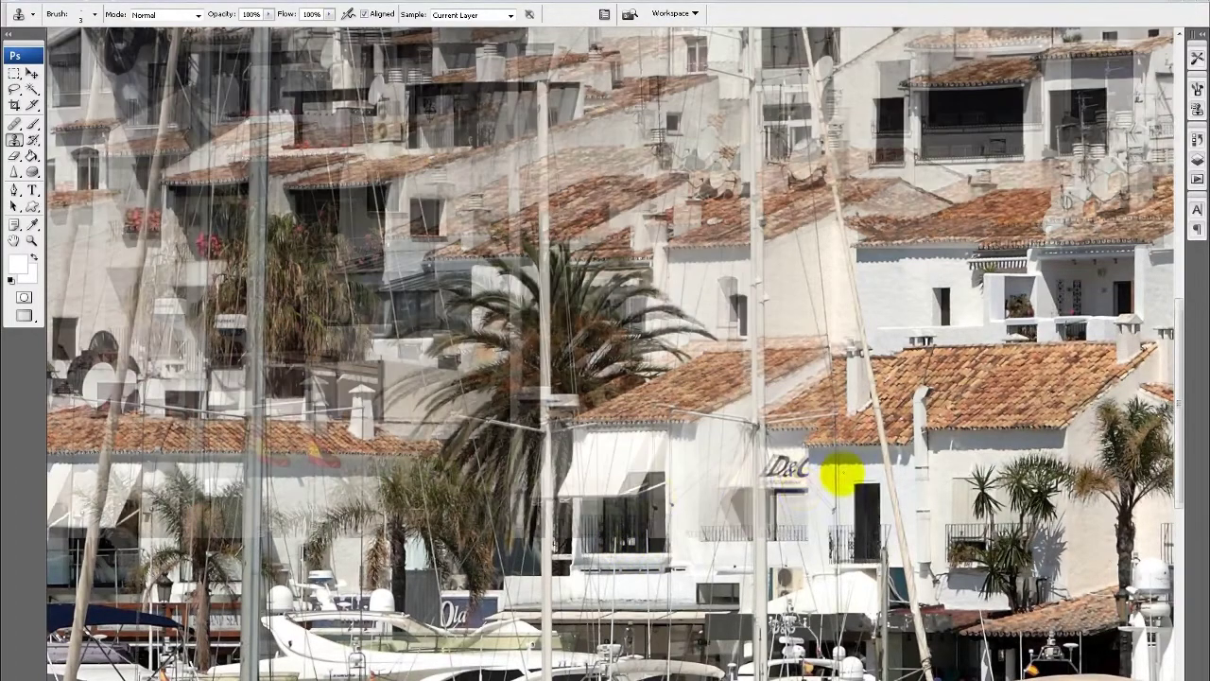
pyautogui.scroll(6, 840, 476)
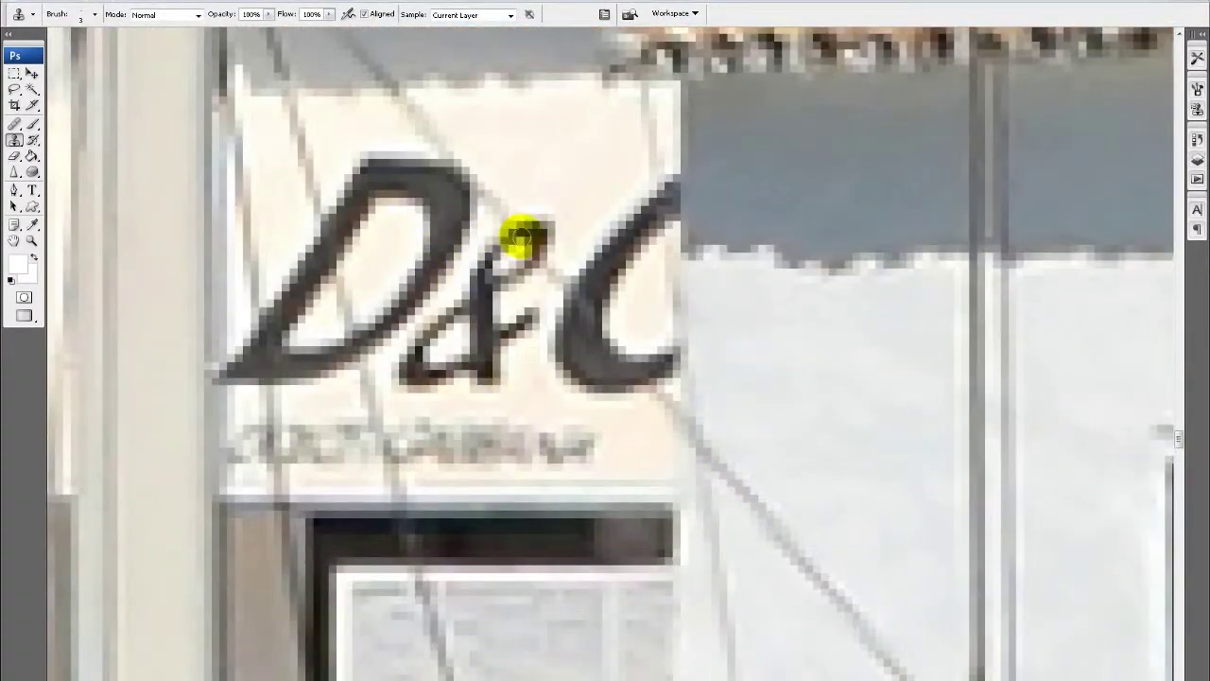
pyautogui.moveTo(403, 169)
pyautogui.mouseDown()
pyautogui.moveTo(531, 187)
pyautogui.moveTo(533, 176)
pyautogui.moveTo(380, 179)
pyautogui.moveTo(359, 167)
pyautogui.moveTo(410, 190)
pyautogui.moveTo(532, 152)
pyautogui.moveTo(435, 171)
pyautogui.moveTo(358, 160)
pyautogui.mouseUp()
pyautogui.keyDown('alt'); pyautogui.click(534, 150); pyautogui.keyUp('alt')
pyautogui.keyDown('alt'); pyautogui.click(286, 205); pyautogui.keyUp('alt')
pyautogui.moveTo(286, 265)
pyautogui.mouseDown()
pyautogui.moveTo(286, 286)
pyautogui.moveTo(284, 197)
pyautogui.moveTo(296, 267)
pyautogui.mouseUp()
pyautogui.keyDown('alt'); pyautogui.click(262, 239); pyautogui.keyUp('alt')
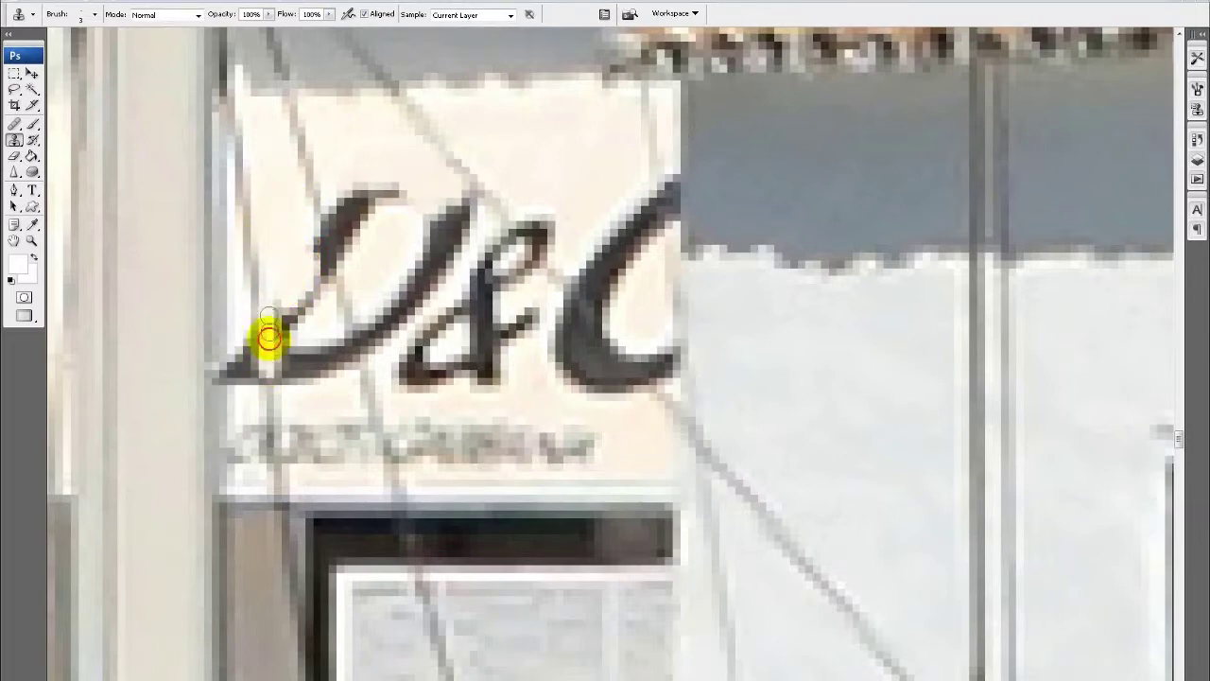
pyautogui.moveTo(295, 325)
pyautogui.mouseDown()
pyautogui.moveTo(297, 243)
pyautogui.moveTo(314, 319)
pyautogui.moveTo(294, 296)
pyautogui.moveTo(315, 166)
pyautogui.moveTo(299, 150)
pyautogui.moveTo(318, 203)
pyautogui.moveTo(357, 198)
pyautogui.mouseUp()
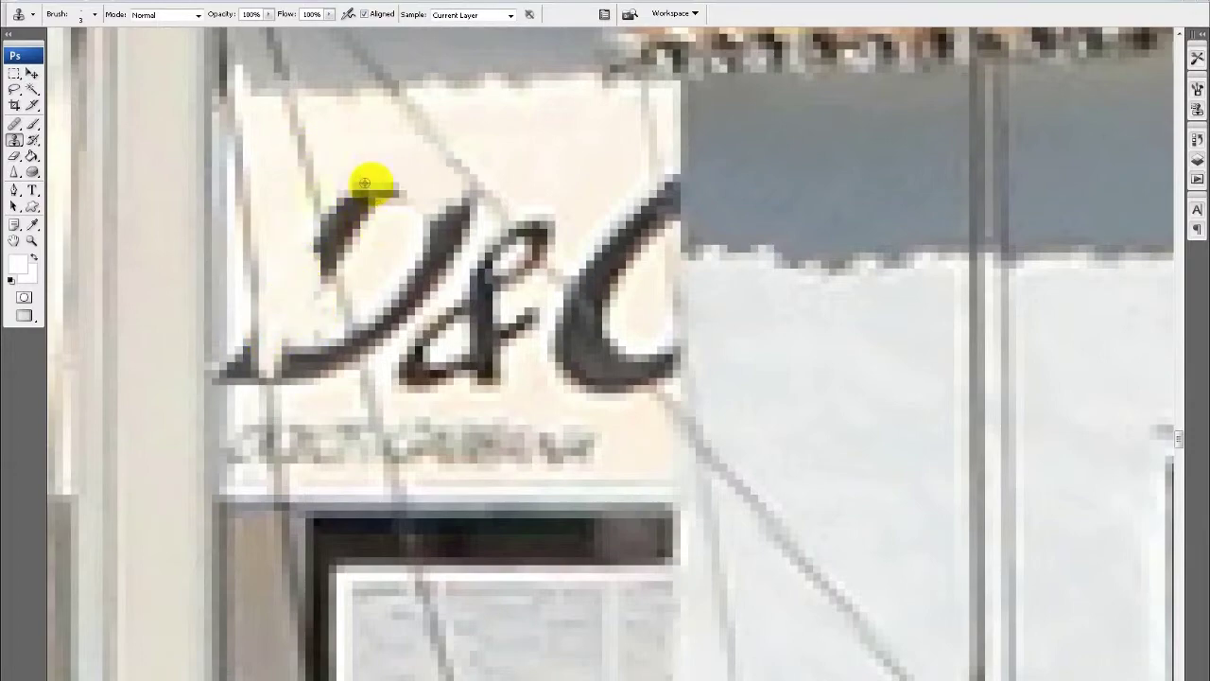
# Clone clean cream hull surface over the letter G of the boat name beginning "Go".
pyautogui.scroll(-3, 511, 443)
pyautogui.scroll(-5, 548, 459)
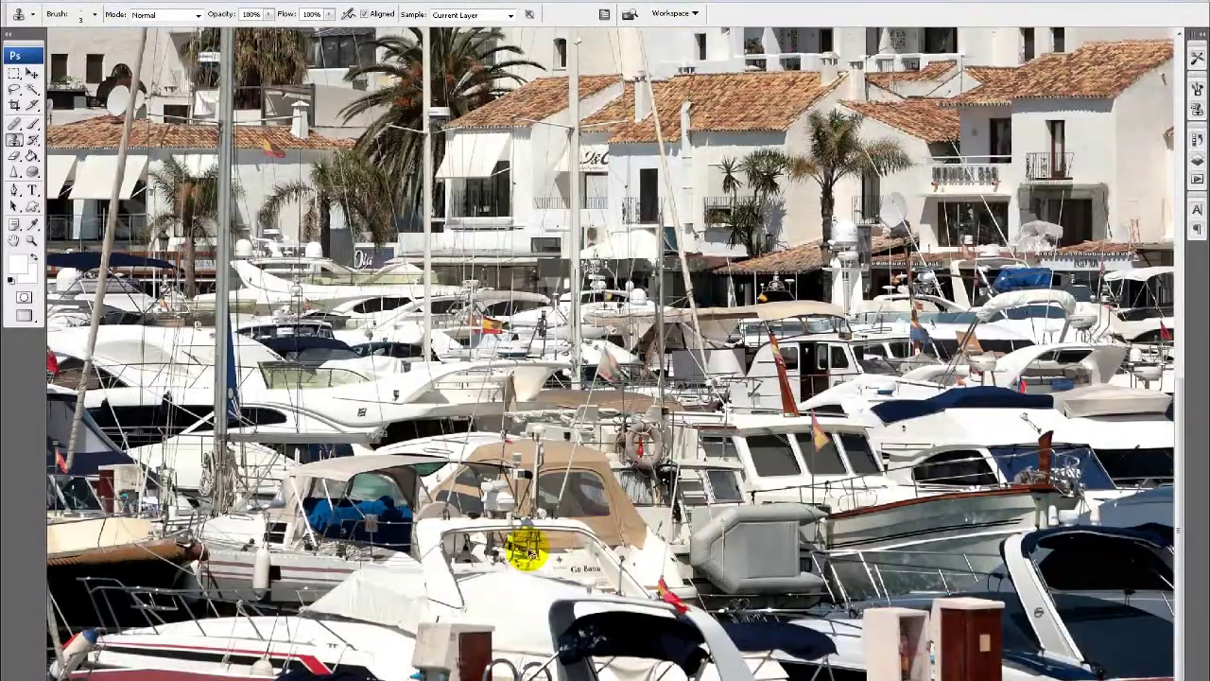
pyautogui.scroll(3, 529, 551)
pyautogui.moveTo(553, 605); pyautogui.dragTo(487, 454)
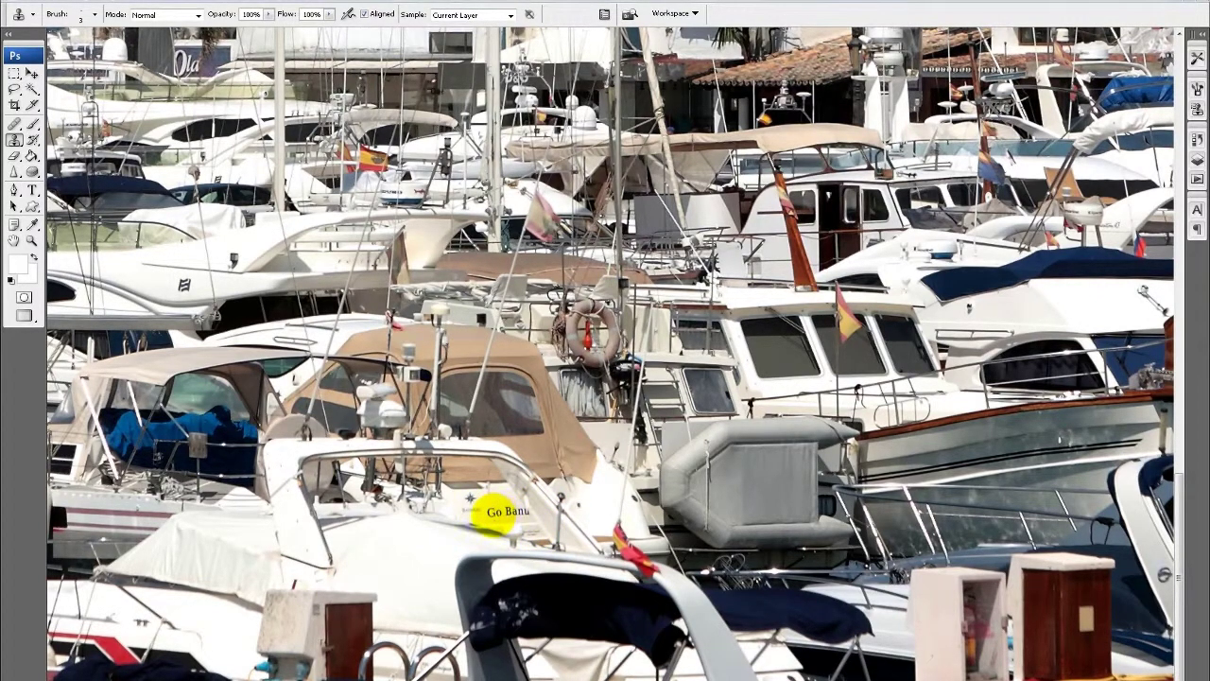
pyautogui.scroll(10, 488, 512)
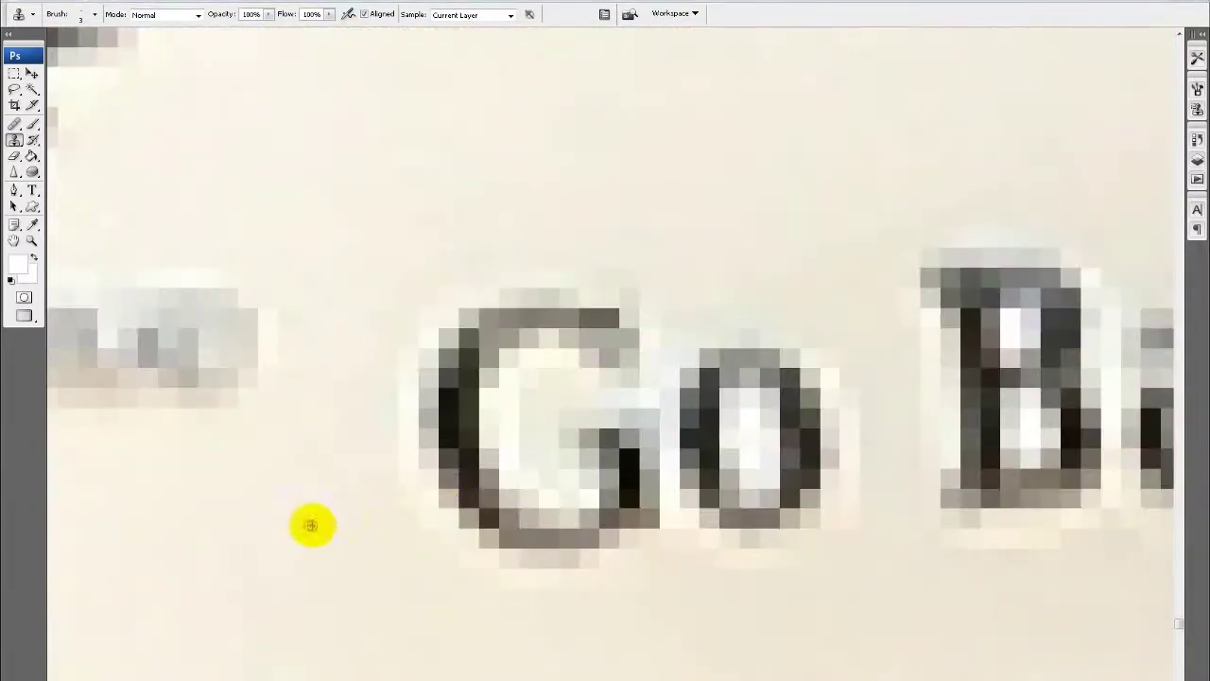
pyautogui.keyDown('alt'); pyautogui.click(311, 524); pyautogui.keyUp('alt')
pyautogui.moveTo(479, 556)
pyautogui.mouseDown()
pyautogui.moveTo(435, 548)
pyautogui.moveTo(491, 424)
pyautogui.moveTo(540, 511)
pyautogui.moveTo(505, 551)
pyautogui.mouseUp()
pyautogui.keyDown('alt'); pyautogui.click(265, 509); pyautogui.keyUp('alt')
pyautogui.keyDown('alt'); pyautogui.click(314, 492); pyautogui.keyUp('alt')
pyautogui.moveTo(428, 431)
pyautogui.mouseDown()
pyautogui.moveTo(402, 421)
pyautogui.moveTo(385, 463)
pyautogui.mouseUp()
pyautogui.keyDown('alt'); pyautogui.click(355, 288); pyautogui.keyUp('alt')
pyautogui.moveTo(414, 326)
pyautogui.mouseDown()
pyautogui.moveTo(419, 370)
pyautogui.moveTo(459, 403)
pyautogui.mouseUp()
pyautogui.keyDown('alt'); pyautogui.click(397, 438); pyautogui.keyUp('alt')
pyautogui.keyDown('alt'); pyautogui.click(367, 373); pyautogui.keyUp('alt')
pyautogui.moveTo(429, 354)
pyautogui.mouseDown()
pyautogui.moveTo(456, 387)
pyautogui.moveTo(431, 326)
pyautogui.mouseUp()
pyautogui.keyDown('alt'); pyautogui.click(312, 541); pyautogui.keyUp('alt')
pyautogui.moveTo(484, 518)
pyautogui.mouseDown()
pyautogui.moveTo(539, 455)
pyautogui.moveTo(624, 456)
pyautogui.moveTo(640, 510)
pyautogui.mouseUp()
# Clone clean hull surface over the remains of the G and over the letter o of the boat name.
pyautogui.keyDown('alt'); pyautogui.click(408, 534); pyautogui.keyUp('alt')
pyautogui.moveTo(738, 526)
pyautogui.mouseDown()
pyautogui.moveTo(611, 550)
pyautogui.moveTo(641, 468)
pyautogui.mouseUp()
pyautogui.keyDown('alt'); pyautogui.click(419, 262); pyautogui.keyUp('alt')
pyautogui.moveTo(468, 326)
pyautogui.mouseDown()
pyautogui.moveTo(505, 305)
pyautogui.moveTo(546, 309)
pyautogui.moveTo(624, 285)
pyautogui.moveTo(441, 259)
pyautogui.moveTo(592, 318)
pyautogui.mouseUp()
pyautogui.moveTo(545, 365)
pyautogui.mouseDown()
pyautogui.moveTo(612, 433)
pyautogui.moveTo(596, 462)
pyautogui.mouseUp()
pyautogui.keyDown('alt'); pyautogui.click(370, 476); pyautogui.keyUp('alt')
pyautogui.moveTo(733, 477)
pyautogui.mouseDown()
pyautogui.moveTo(771, 517)
pyautogui.moveTo(797, 481)
pyautogui.moveTo(702, 452)
pyautogui.moveTo(722, 424)
pyautogui.moveTo(666, 495)
pyautogui.mouseUp()
pyautogui.keyDown('alt'); pyautogui.click(630, 455); pyautogui.keyUp('alt')
pyautogui.moveTo(701, 397)
pyautogui.mouseDown()
pyautogui.moveTo(745, 329)
pyautogui.moveTo(769, 387)
pyautogui.moveTo(820, 425)
pyautogui.mouseUp()
# Clone clean hull surface over the letter B of the boat name.
pyautogui.press('space')
pyautogui.moveTo(704, 489); pyautogui.dragTo(622, 199)
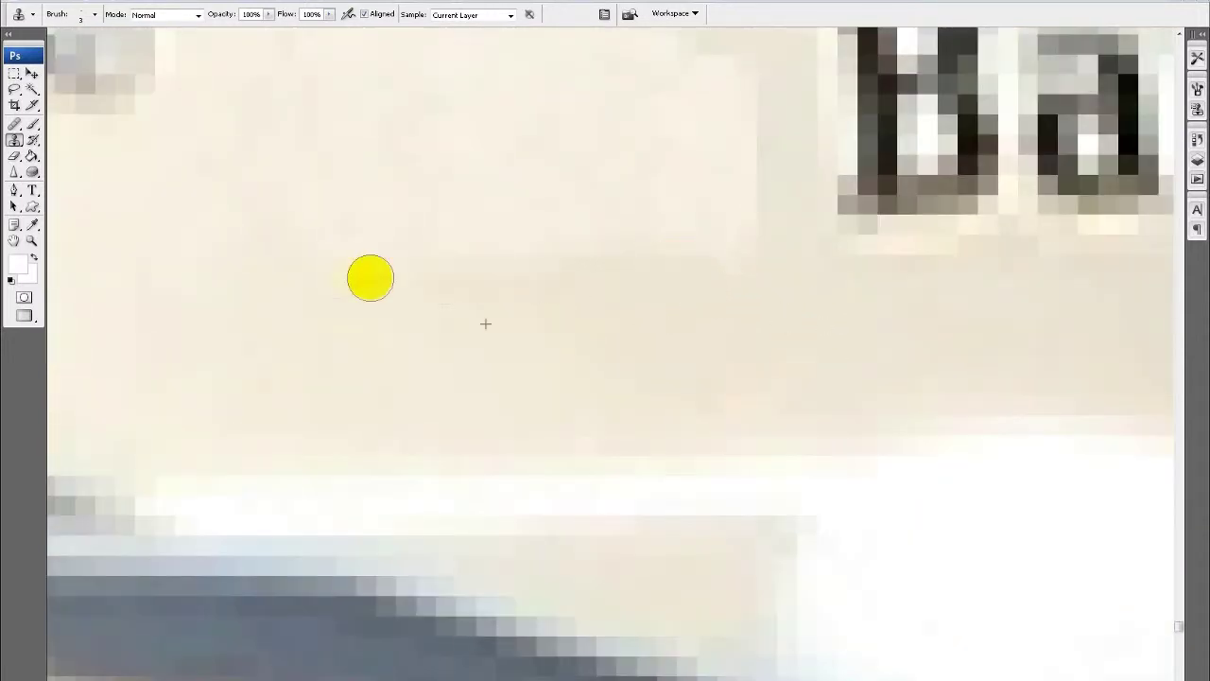
pyautogui.moveTo(390, 227)
pyautogui.mouseDown()
pyautogui.moveTo(418, 237)
pyautogui.moveTo(369, 247)
pyautogui.mouseUp()
pyautogui.keyDown('alt'); pyautogui.click(214, 246); pyautogui.keyUp('alt')
pyautogui.moveTo(288, 245)
pyautogui.mouseDown()
pyautogui.moveTo(588, 285)
pyautogui.moveTo(551, 281)
pyautogui.moveTo(711, 226)
pyautogui.moveTo(613, 400)
pyautogui.moveTo(528, 480)
pyautogui.mouseUp()
pyautogui.press('space')
pyautogui.keyDown('alt'); pyautogui.click(537, 201); pyautogui.keyUp('alt')
pyautogui.moveTo(494, 284)
pyautogui.mouseDown()
pyautogui.moveTo(422, 256)
pyautogui.moveTo(438, 233)
pyautogui.moveTo(500, 305)
pyautogui.moveTo(486, 321)
pyautogui.moveTo(495, 199)
pyautogui.moveTo(732, 221)
pyautogui.moveTo(557, 305)
pyautogui.moveTo(647, 266)
pyautogui.moveTo(372, 227)
pyautogui.moveTo(481, 287)
pyautogui.moveTo(786, 217)
pyautogui.moveTo(750, 360)
pyautogui.moveTo(602, 430)
pyautogui.moveTo(752, 439)
pyautogui.moveTo(779, 278)
pyautogui.moveTo(748, 292)
pyautogui.mouseUp()
pyautogui.keyDown('alt'); pyautogui.click(242, 161); pyautogui.keyUp('alt')
# Clone the surrounding hull surface over the remaining letters "anu" to erase the rest of the boat name.
pyautogui.scroll(-3, 617, 454)
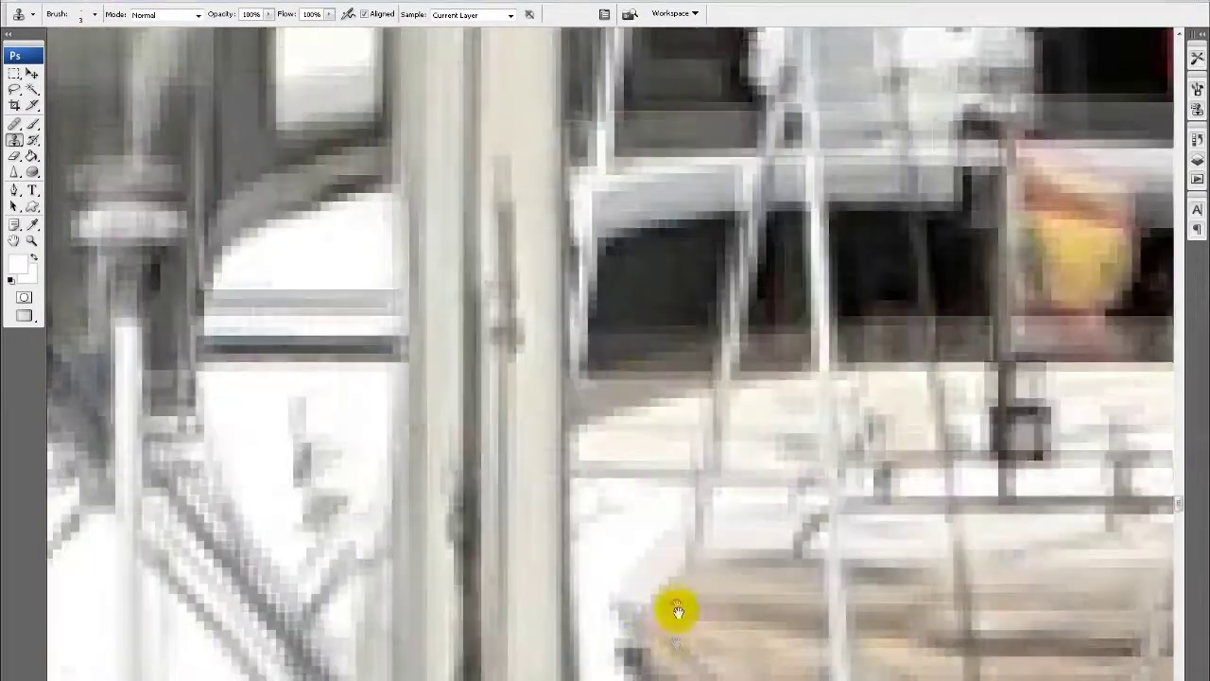
pyautogui.moveTo(678, 615); pyautogui.dragTo(594, 270)
pyautogui.moveTo(640, 523); pyautogui.dragTo(752, 450)
pyautogui.scroll(8, 849, 359)
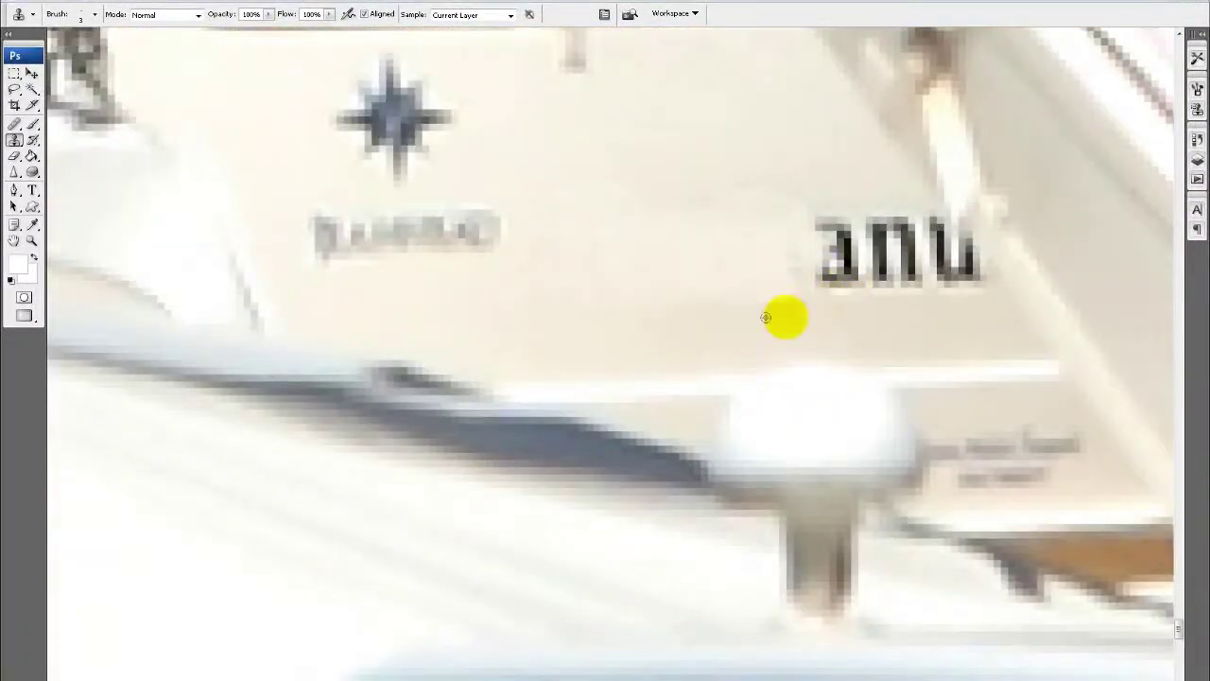
pyautogui.keyDown('alt'); pyautogui.click(541, 310); pyautogui.keyUp('alt')
pyautogui.moveTo(579, 307)
pyautogui.mouseDown()
pyautogui.moveTo(731, 294)
pyautogui.moveTo(815, 249)
pyautogui.moveTo(836, 230)
pyautogui.moveTo(782, 224)
pyautogui.moveTo(766, 195)
pyautogui.moveTo(821, 171)
pyautogui.moveTo(887, 208)
pyautogui.moveTo(867, 217)
pyautogui.moveTo(898, 220)
pyautogui.mouseUp()
pyautogui.keyDown('alt'); pyautogui.click(712, 193); pyautogui.keyUp('alt')
pyautogui.moveTo(757, 192)
pyautogui.mouseDown()
pyautogui.moveTo(813, 207)
pyautogui.moveTo(789, 206)
pyautogui.moveTo(864, 242)
pyautogui.moveTo(699, 319)
pyautogui.moveTo(844, 288)
pyautogui.moveTo(816, 280)
pyautogui.moveTo(863, 266)
pyautogui.moveTo(828, 241)
pyautogui.moveTo(912, 280)
pyautogui.mouseUp()
pyautogui.keyDown('alt'); pyautogui.click(906, 204); pyautogui.keyUp('alt')
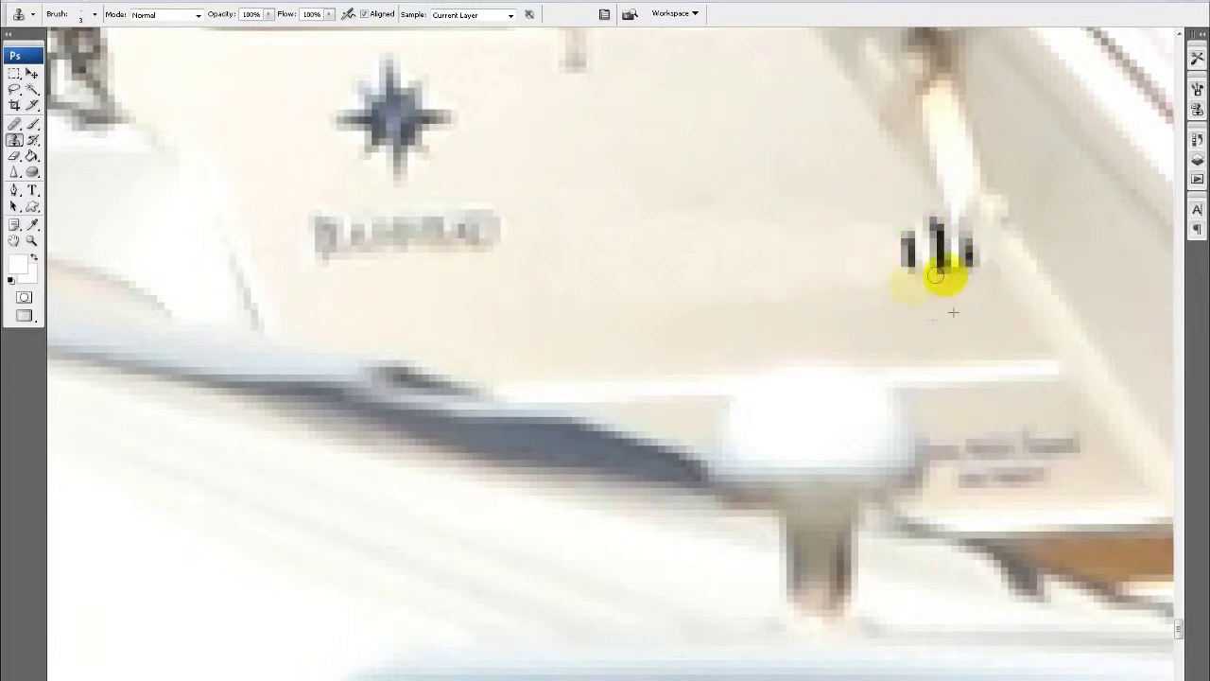
pyautogui.moveTo(946, 270)
pyautogui.mouseDown()
pyautogui.moveTo(978, 273)
pyautogui.moveTo(898, 269)
pyautogui.mouseUp()
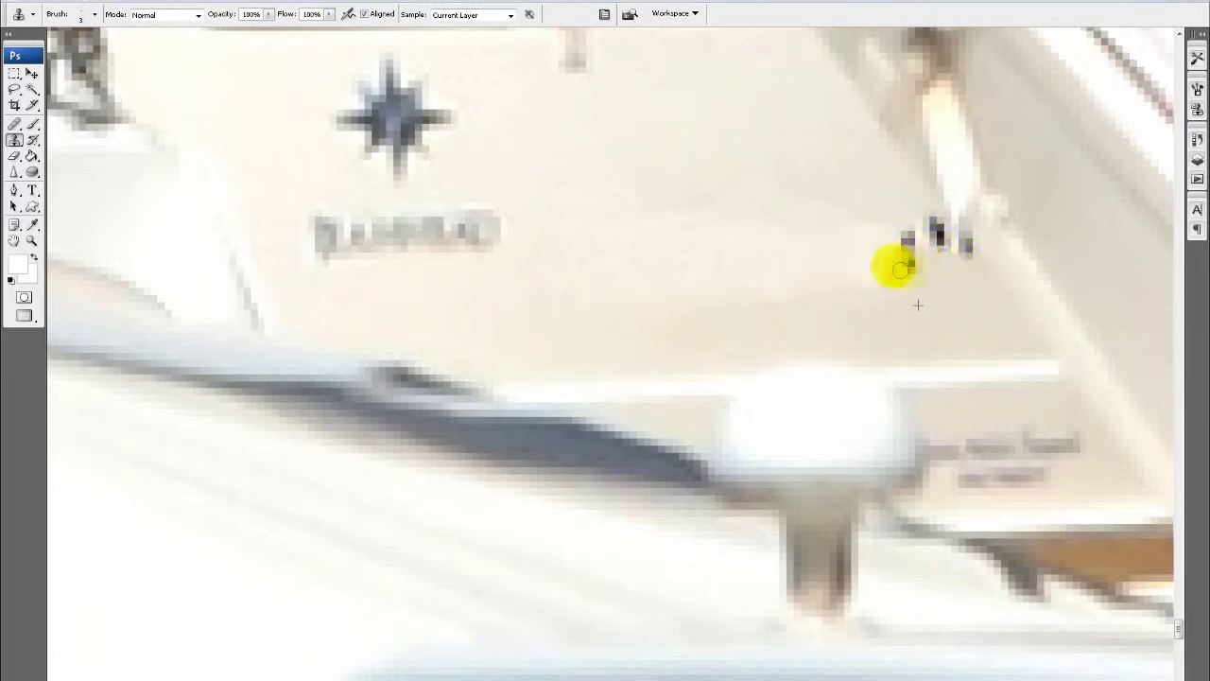
pyautogui.moveTo(970, 262); pyautogui.dragTo(967, 249)
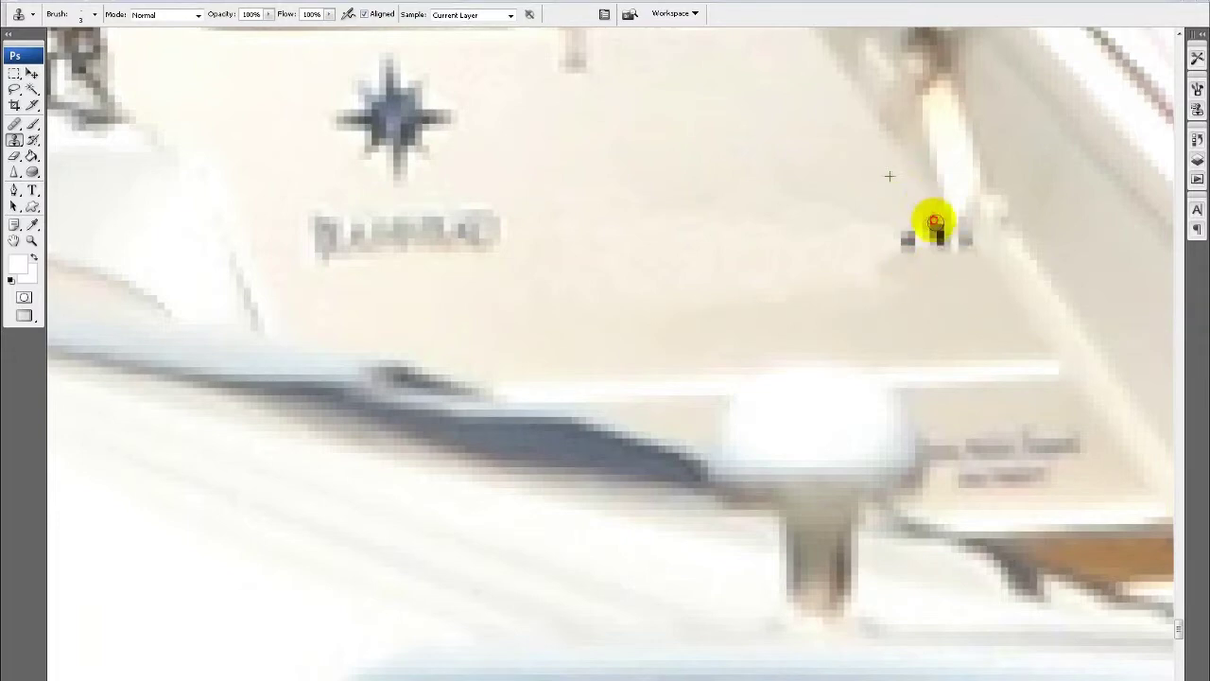
pyautogui.moveTo(892, 239)
pyautogui.mouseDown()
pyautogui.moveTo(807, 253)
pyautogui.moveTo(913, 265)
pyautogui.moveTo(944, 245)
pyautogui.moveTo(874, 251)
pyautogui.moveTo(910, 225)
pyautogui.moveTo(927, 256)
pyautogui.moveTo(939, 248)
pyautogui.moveTo(925, 213)
pyautogui.moveTo(969, 268)
pyautogui.mouseUp()
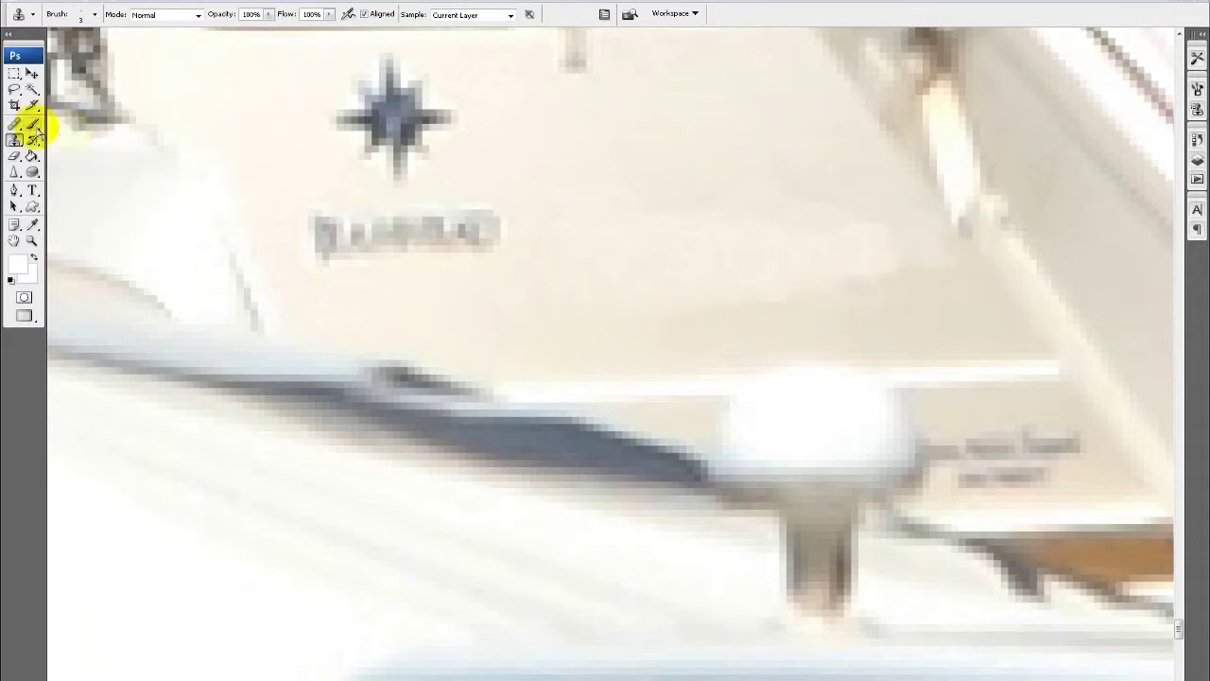
# Smooth the cloned hull area where the boat name was, using the Healing Brush at 14 px diameter.
pyautogui.click(14, 126)
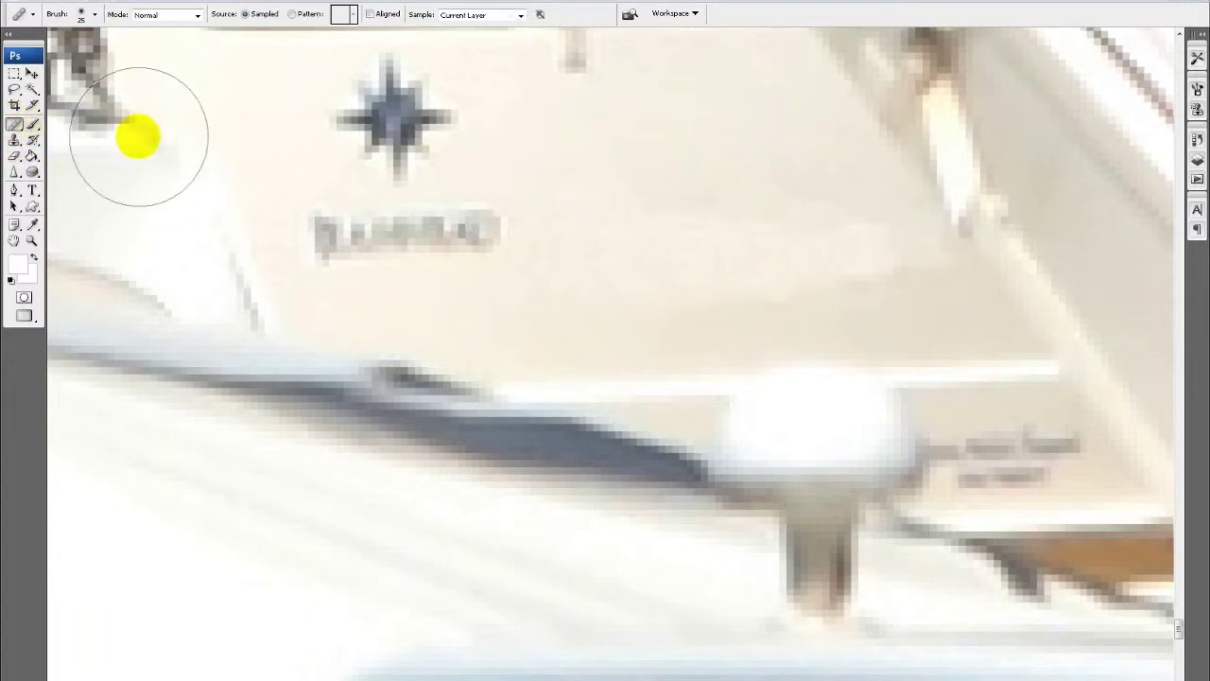
pyautogui.click(83, 16)
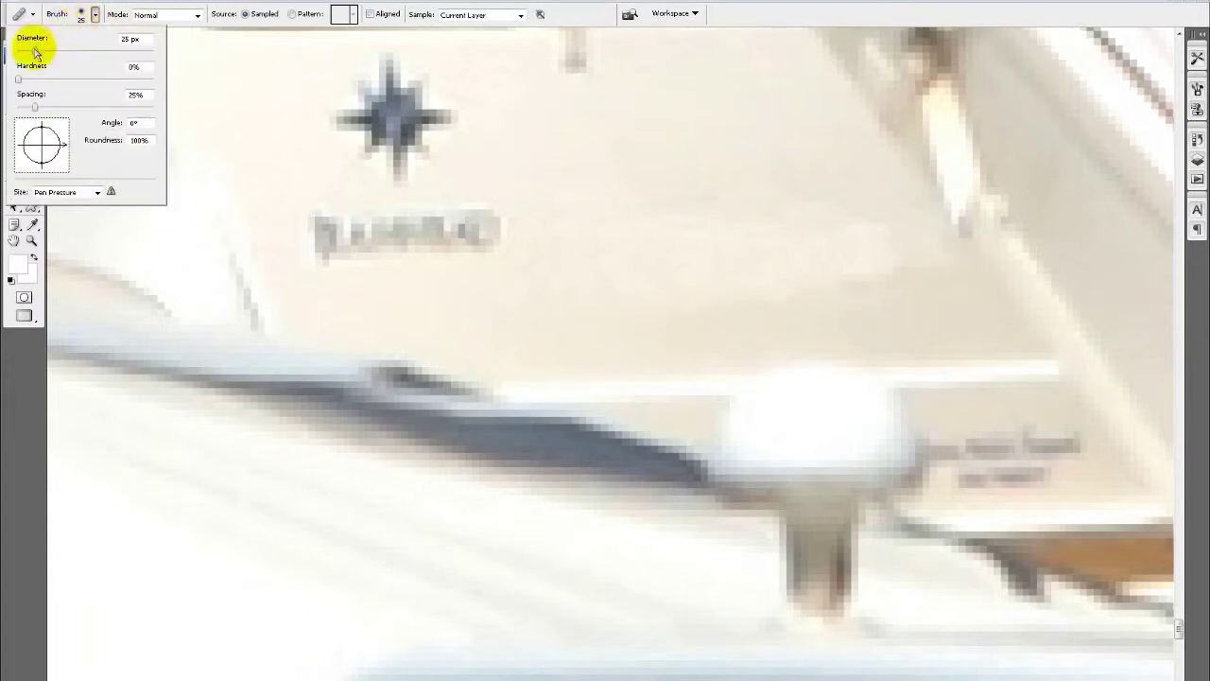
pyautogui.moveTo(28, 55); pyautogui.dragTo(25, 53)
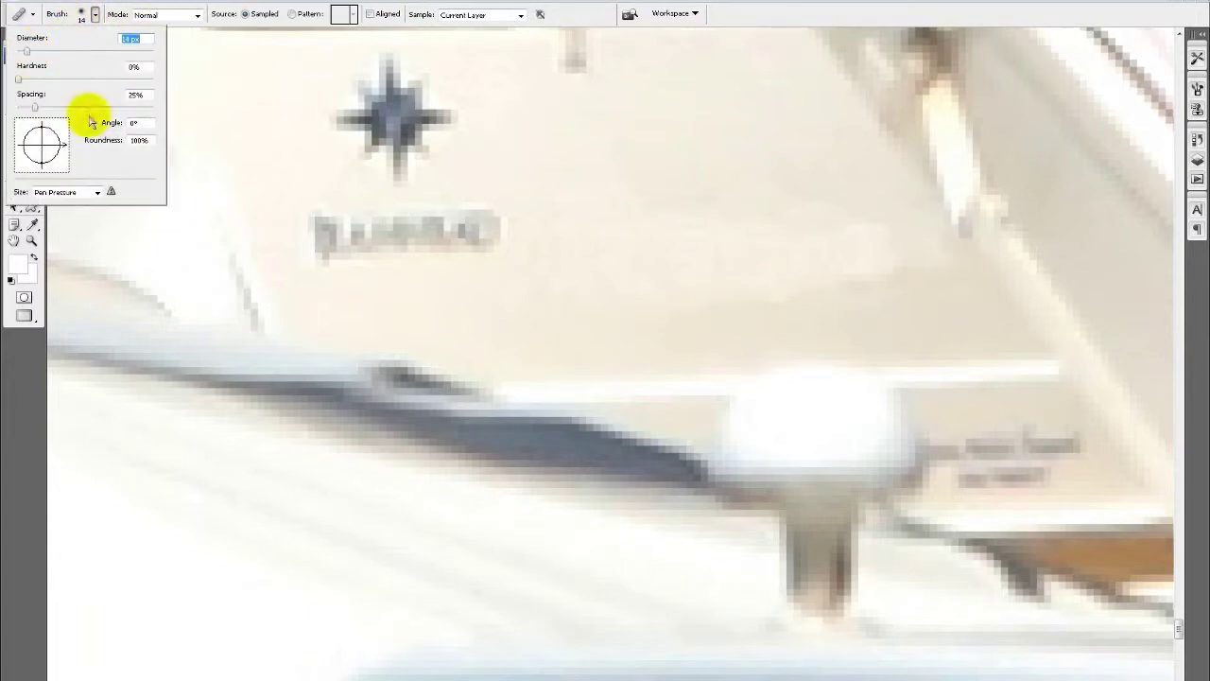
pyautogui.moveTo(683, 187); pyautogui.dragTo(657, 217)
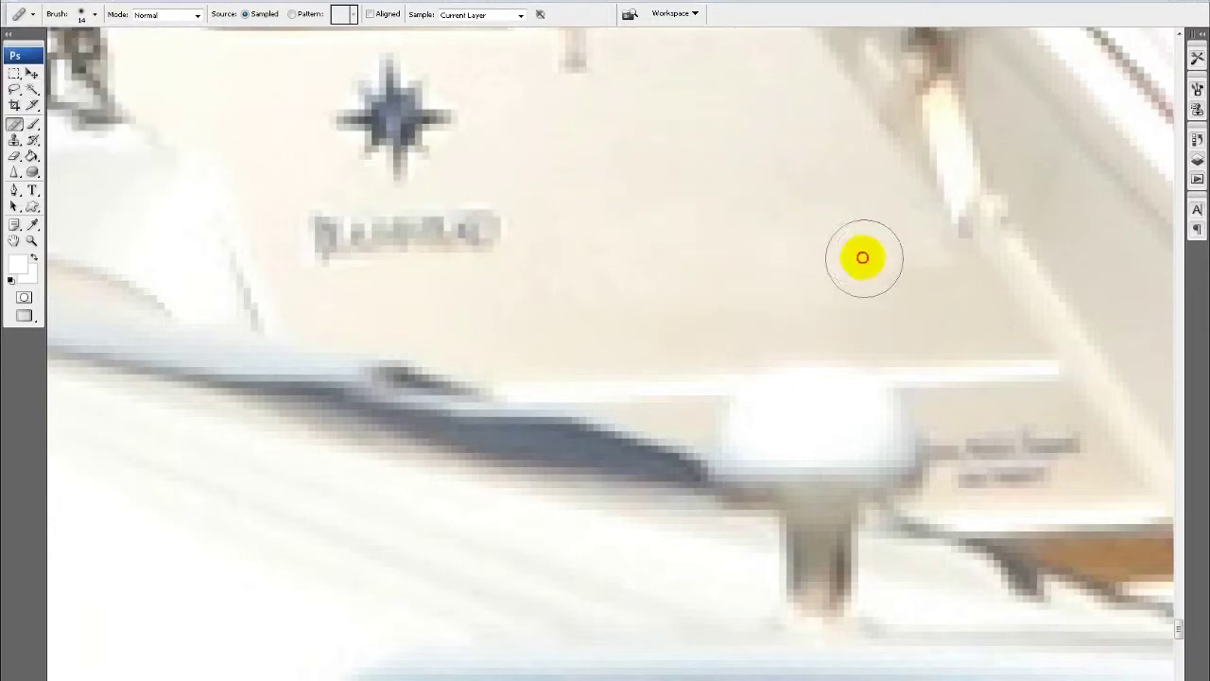
# Remove the small lettering beneath the star emblem by healing, undoing the last stroke, and cloning with a 21 px Clone Stamp.
pyautogui.moveTo(572, 214)
pyautogui.mouseDown()
pyautogui.moveTo(506, 230)
pyautogui.moveTo(416, 230)
pyautogui.moveTo(554, 245)
pyautogui.moveTo(622, 220)
pyautogui.moveTo(336, 235)
pyautogui.mouseUp()
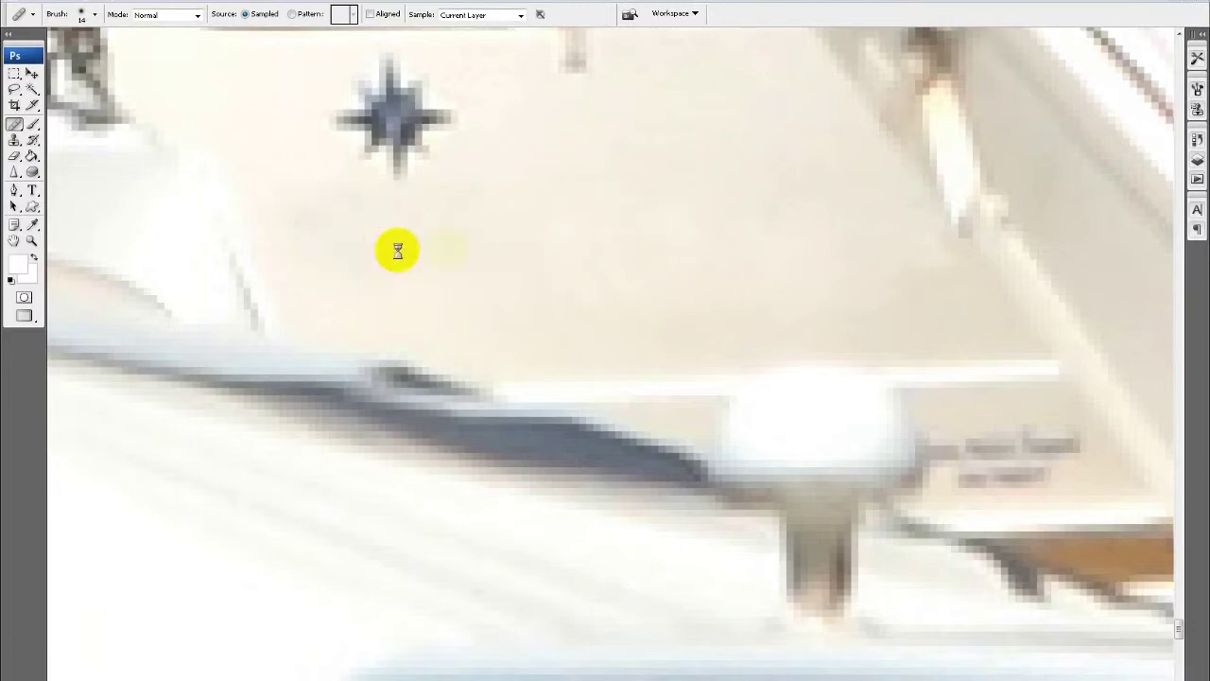
pyautogui.hotkey('ctrl', 'z')
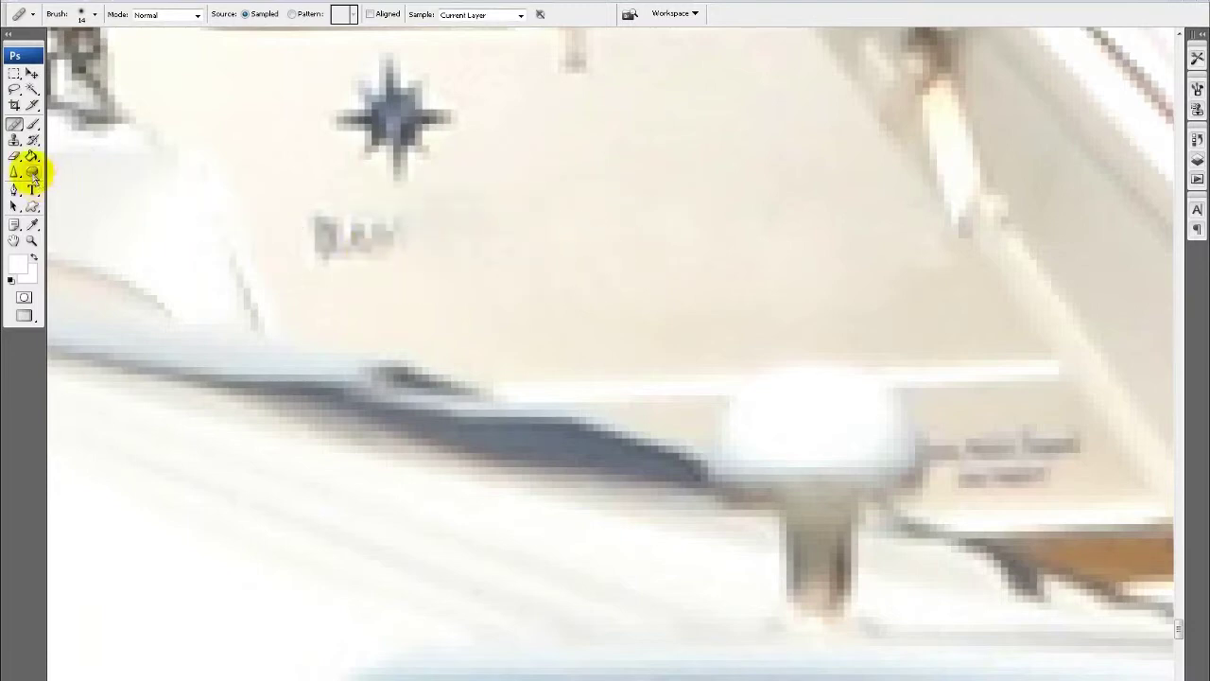
pyautogui.click(15, 140)
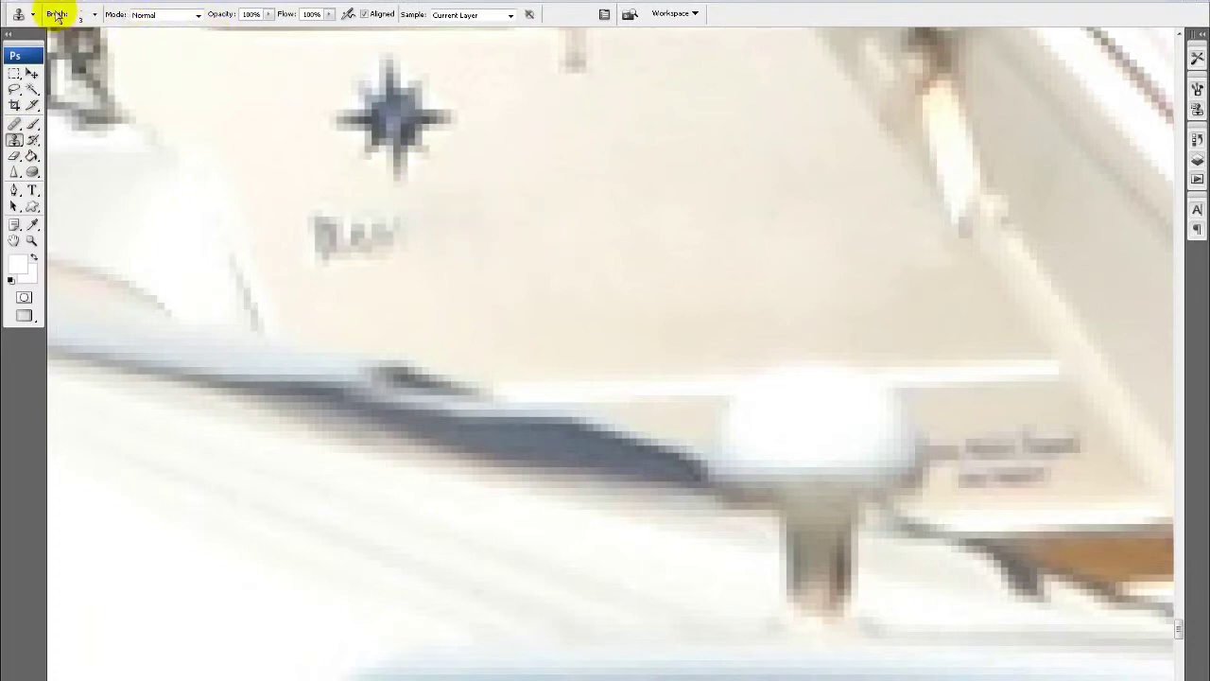
pyautogui.click(85, 15)
pyautogui.moveTo(30, 55); pyautogui.dragTo(32, 55)
pyautogui.keyDown('alt'); pyautogui.click(573, 252); pyautogui.keyUp('alt')
pyautogui.moveTo(404, 248)
pyautogui.mouseDown()
pyautogui.moveTo(421, 254)
pyautogui.moveTo(333, 207)
pyautogui.mouseUp()
# Clone plain hull surface over the blue star emblem and its leftover traces with the 21 px brush.
pyautogui.keyDown('alt'); pyautogui.click(537, 165); pyautogui.keyUp('alt')
pyautogui.click(408, 133)
pyautogui.click(376, 131)
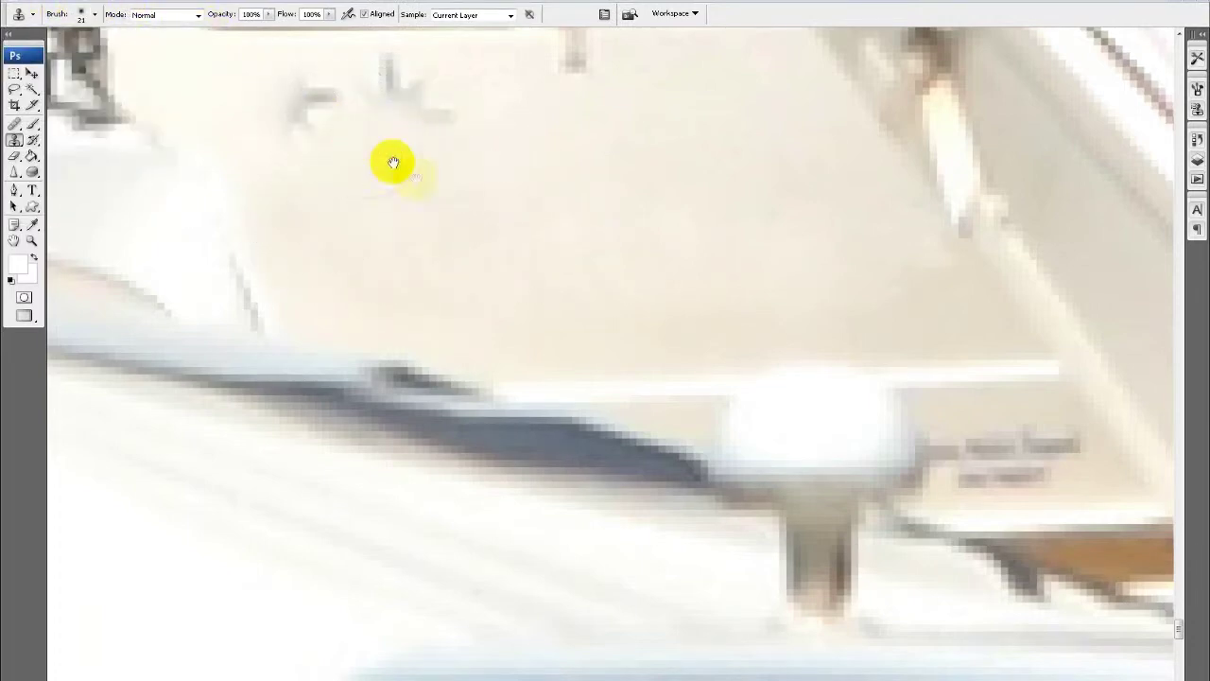
pyautogui.moveTo(392, 161); pyautogui.dragTo(500, 233)
pyautogui.click(513, 218)
pyautogui.click(403, 202)
pyautogui.moveTo(403, 202)
pyautogui.mouseDown()
pyautogui.moveTo(569, 217)
pyautogui.moveTo(505, 197)
pyautogui.moveTo(578, 198)
pyautogui.moveTo(565, 173)
pyautogui.moveTo(405, 186)
pyautogui.moveTo(480, 189)
pyautogui.moveTo(548, 224)
pyautogui.moveTo(419, 208)
pyautogui.mouseUp()
# Set the Clone Stamp brush diameter to 10 px and touch up the hull where the star emblem was.
pyautogui.click(85, 13)
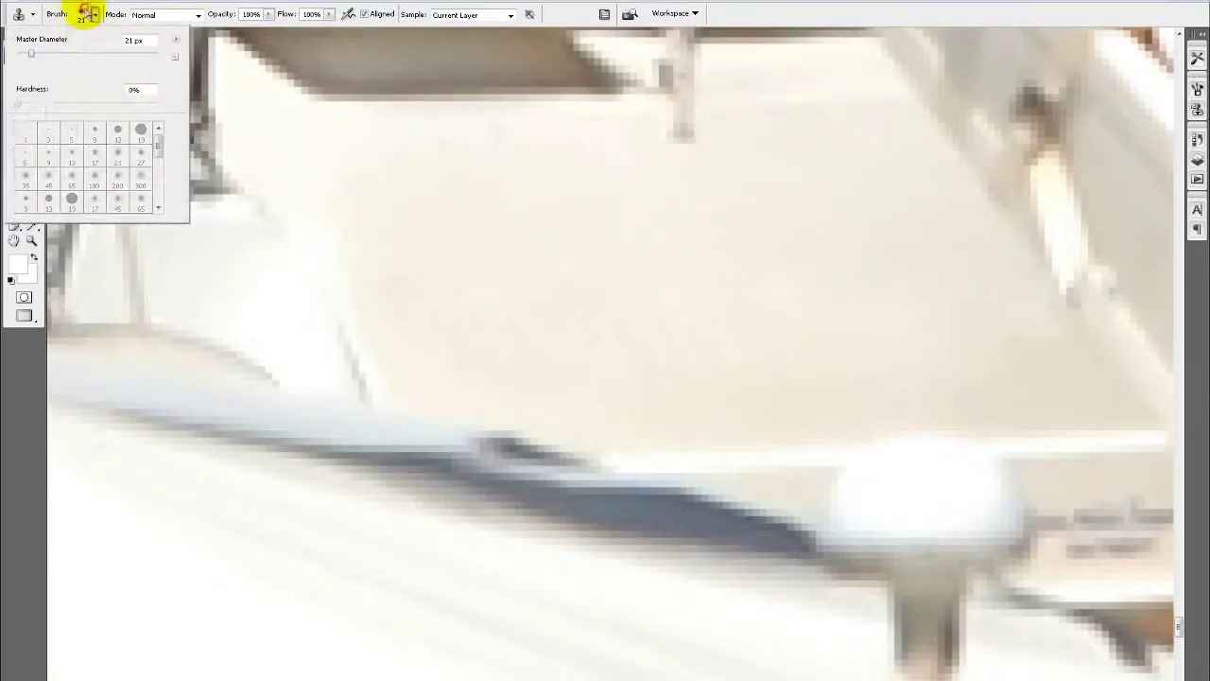
pyautogui.click(26, 54)
pyautogui.moveTo(452, 155)
pyautogui.mouseDown()
pyautogui.moveTo(530, 166)
pyautogui.moveTo(397, 154)
pyautogui.mouseUp()
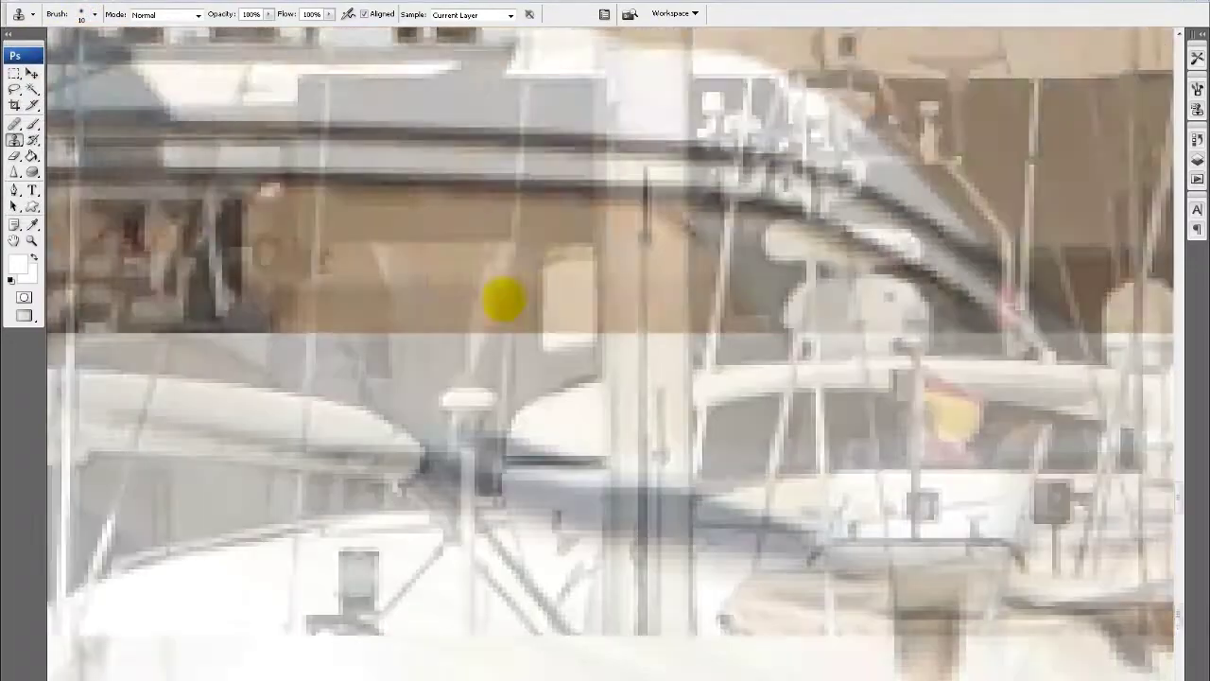